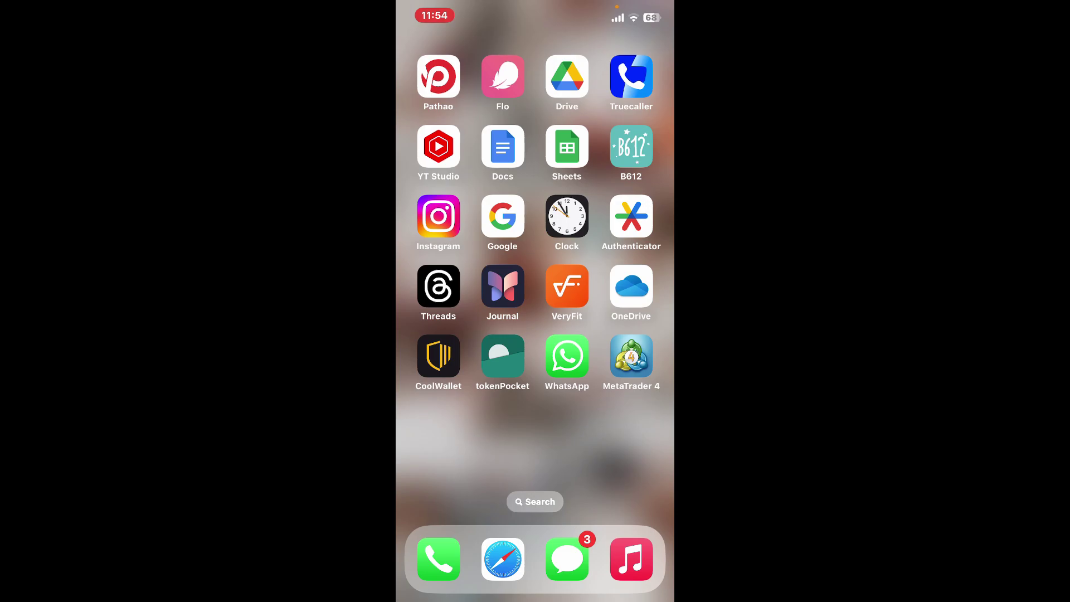
- Launch TokenPocket and go to its Settings screen showing the rupaaa wallet
{"action": "left_click", "coordinate": [503, 356]}
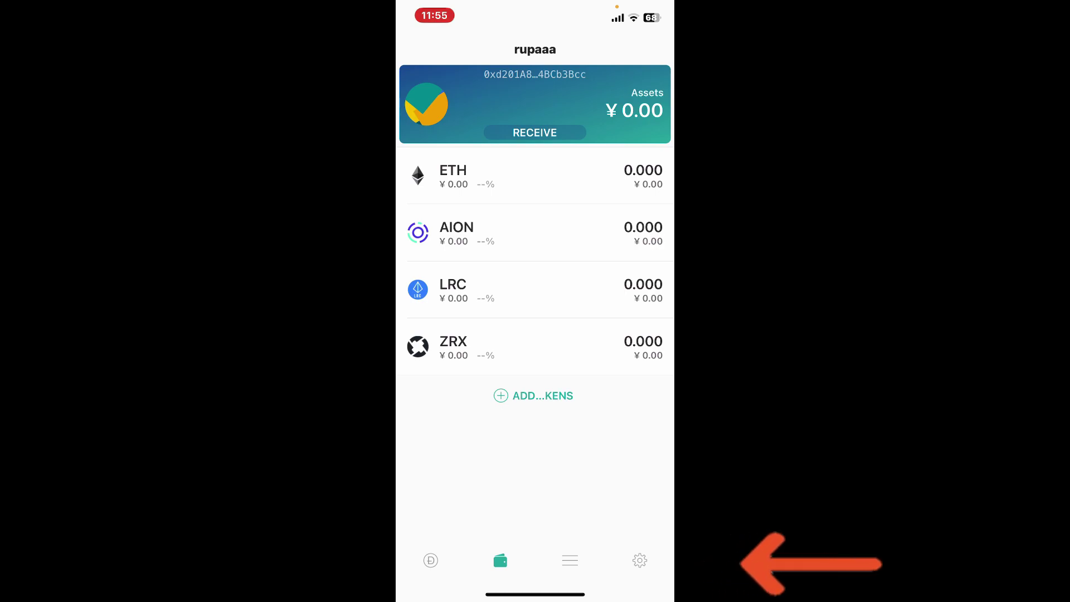
{"action": "left_click", "coordinate": [639, 561]}
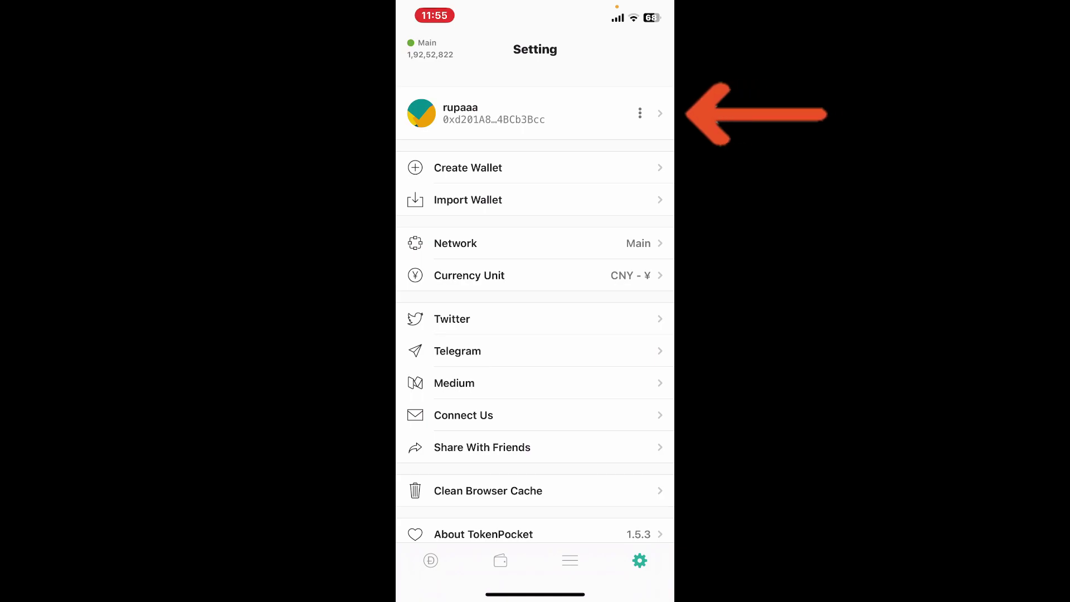
- Choose Delete Wallet from rupaaa's Edit Wallet options to reach the password prompt
{"action": "left_click", "coordinate": [640, 113]}
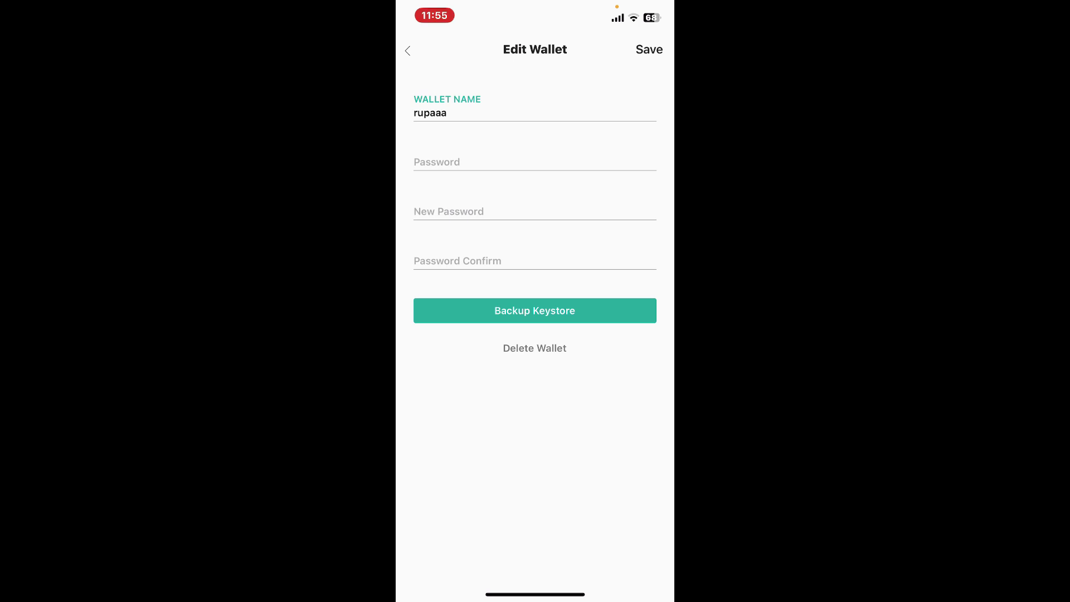
{"action": "left_click", "coordinate": [535, 310]}
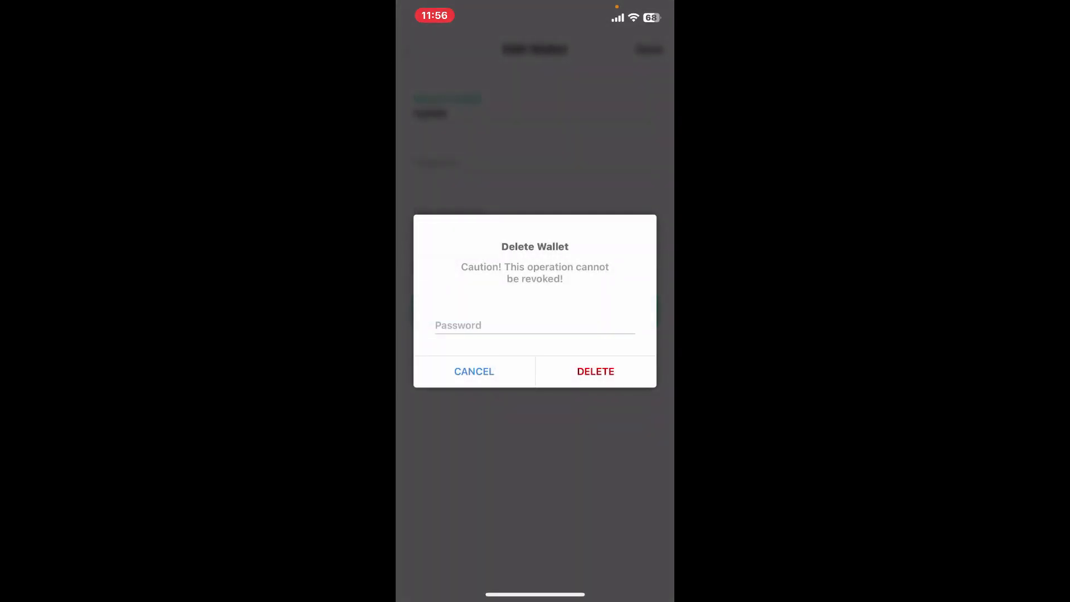
- Confirm deleting rupaaa with the password, view Import Wallet, then return to the Home Screen
{"action": "left_click", "coordinate": [535, 326]}
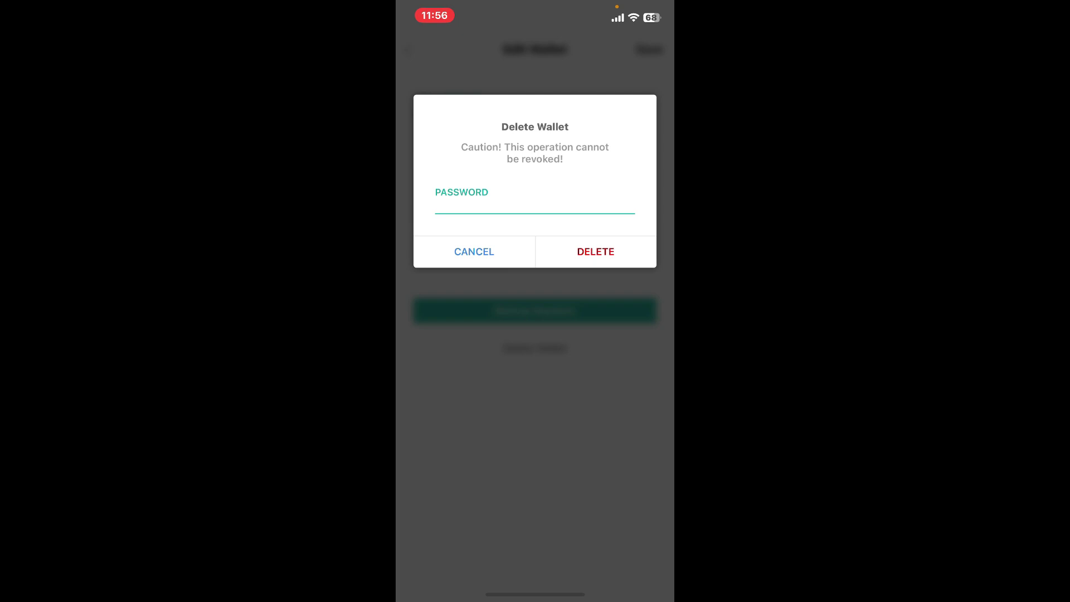
{"action": "left_click", "coordinate": [596, 251]}
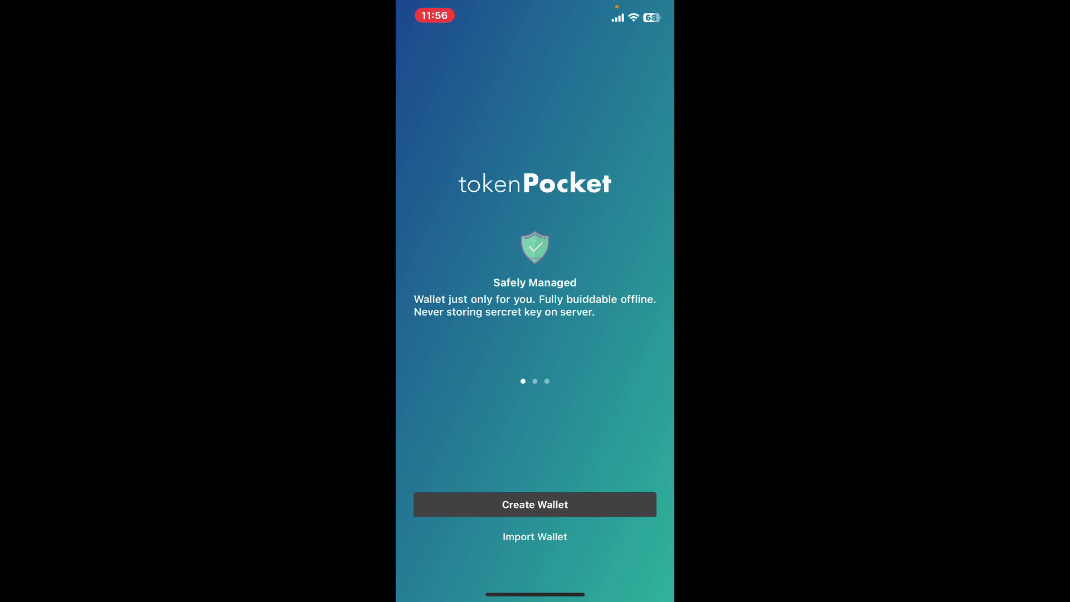
{"action": "left_click", "coordinate": [535, 536]}
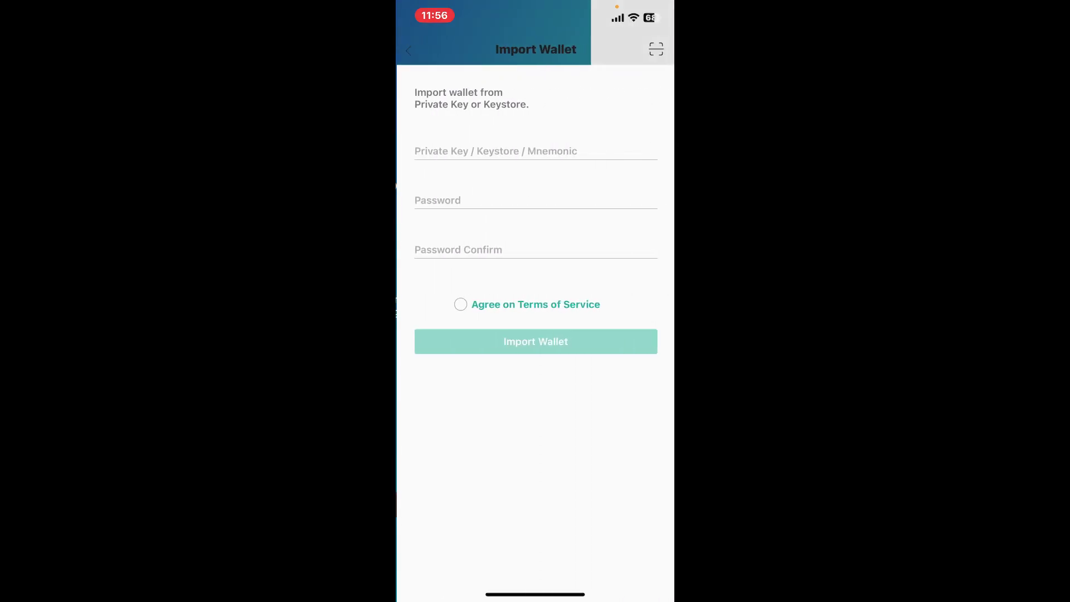
{"action": "left_click_drag", "start_coordinate": [535, 594], "coordinate": [535, 376]}
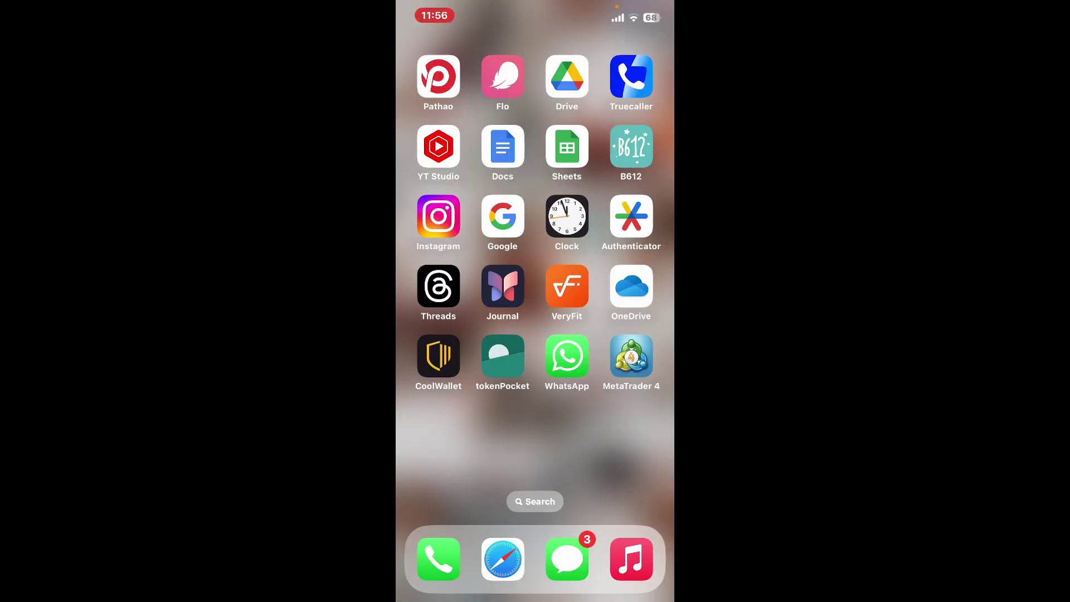